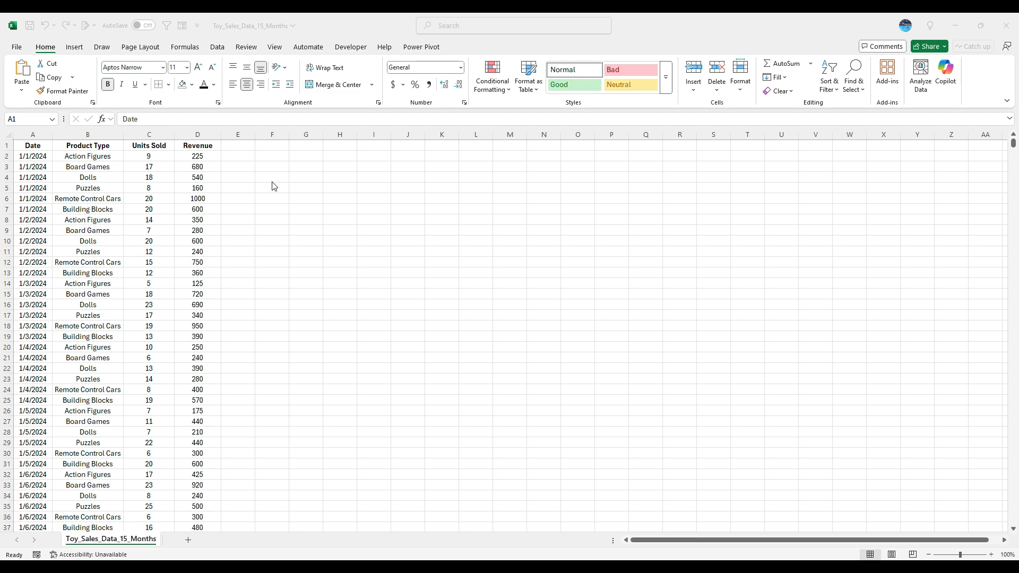
# - Load the toy sales data range as a table with headers into the Power Query Editor
pyautogui.click(133, 176)
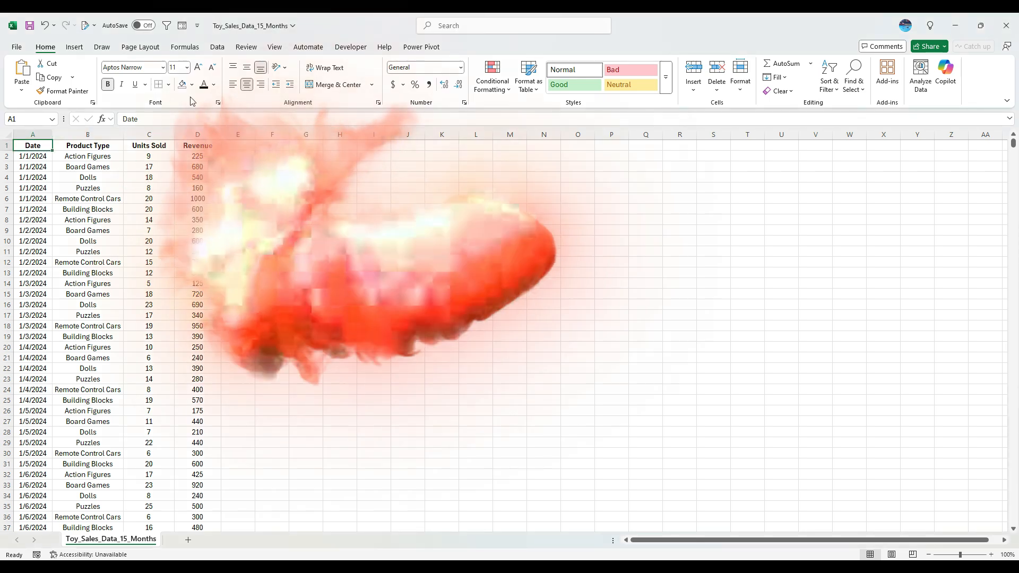
pyautogui.click(218, 49)
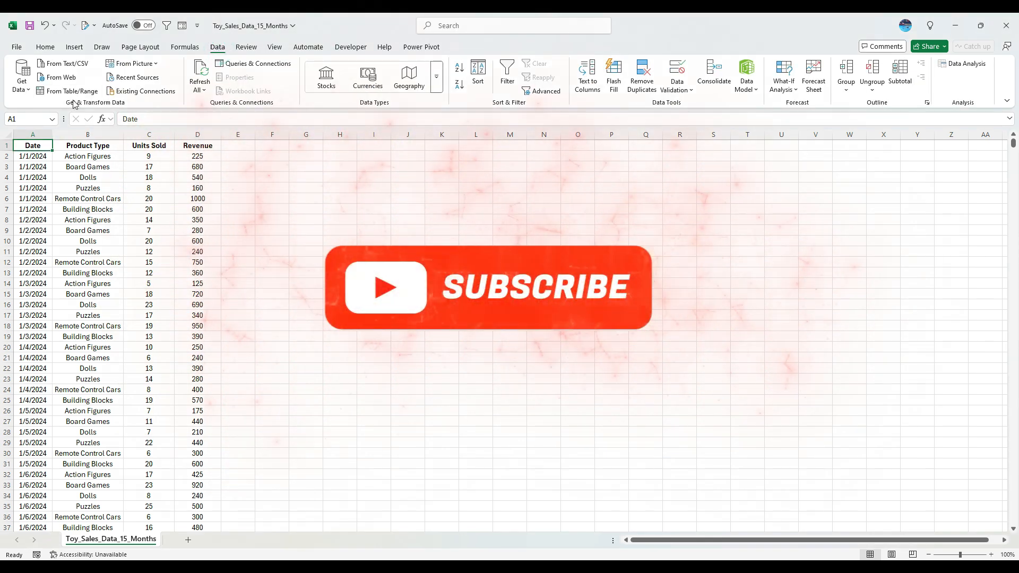
pyautogui.click(76, 93)
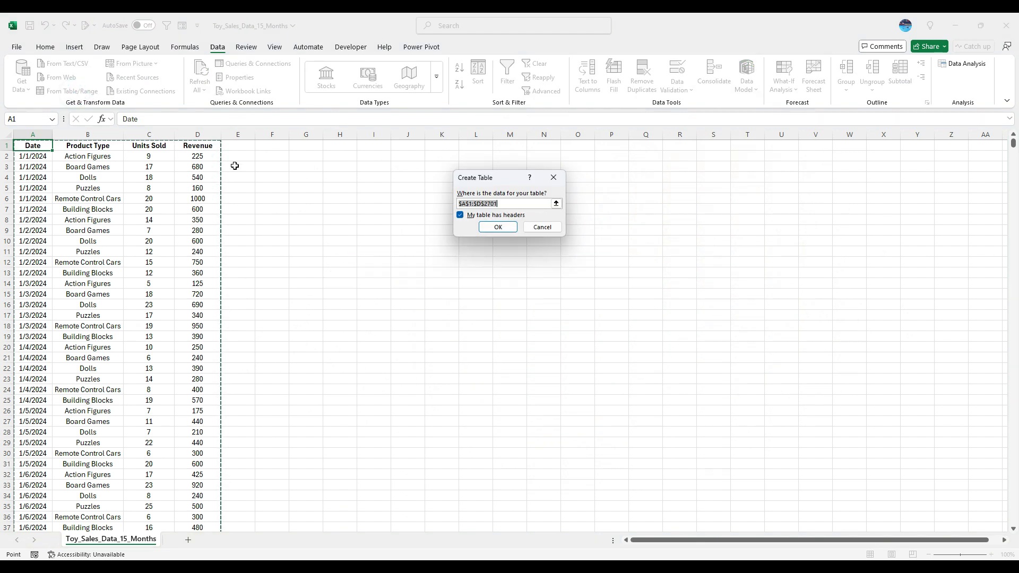
pyautogui.click(497, 226)
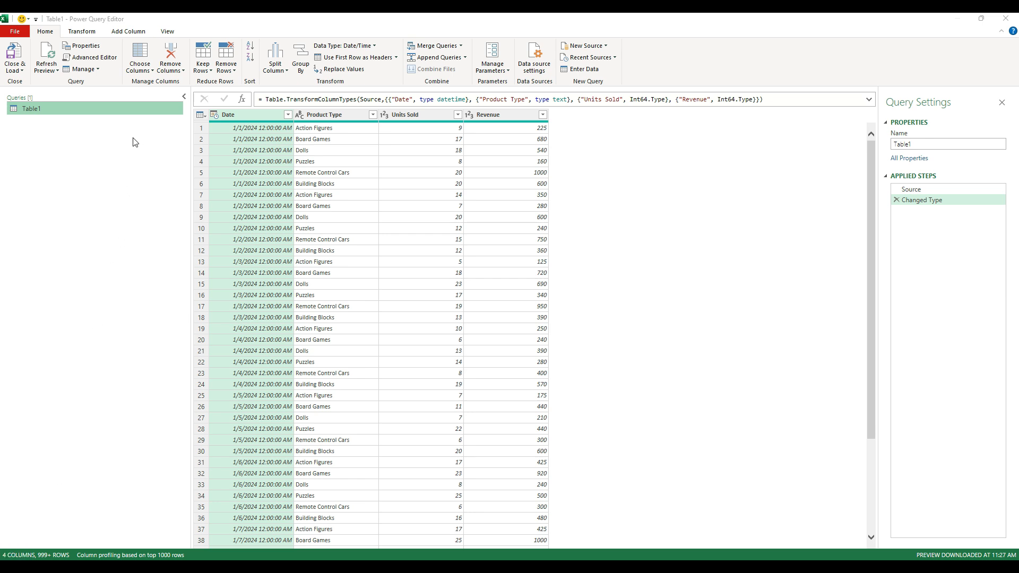
# - Add a custom column with the formula Date.AddYears(DateTime.LocalNow(),-1), keeping the column name Custom
pyautogui.click(129, 32)
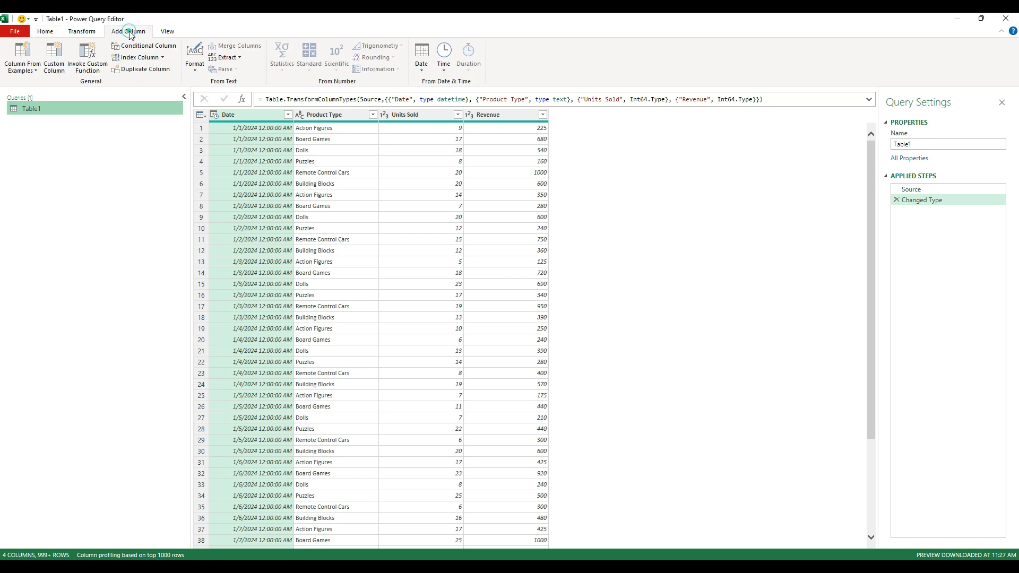
pyautogui.click(59, 62)
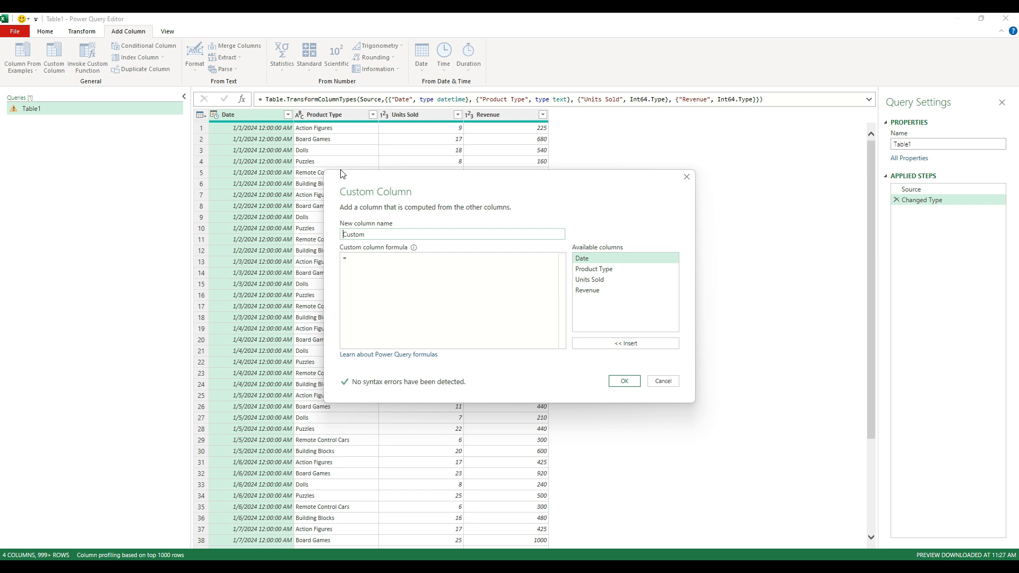
pyautogui.click(386, 265)
pyautogui.write('Date.AddYears')
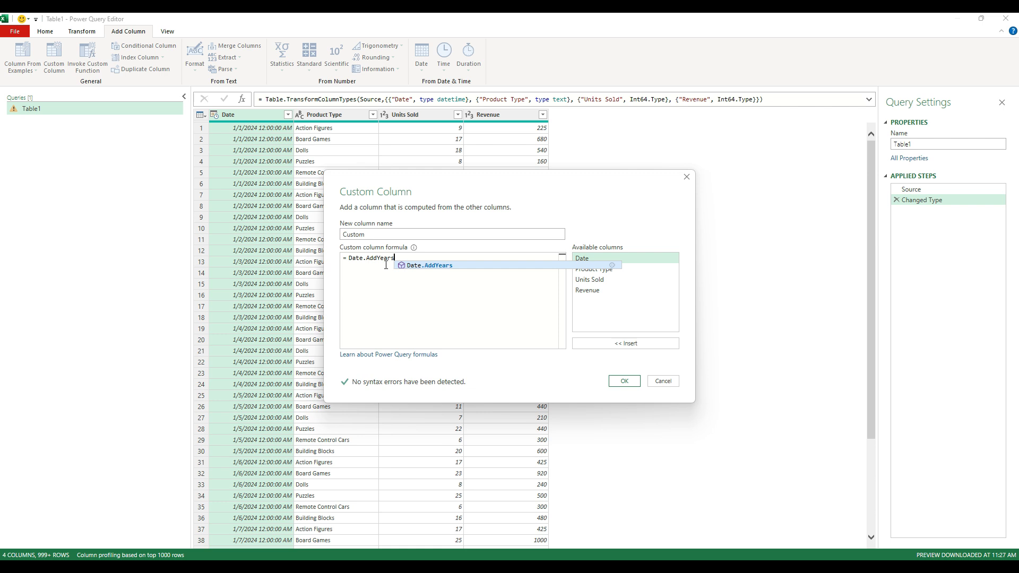
pyautogui.write('(')
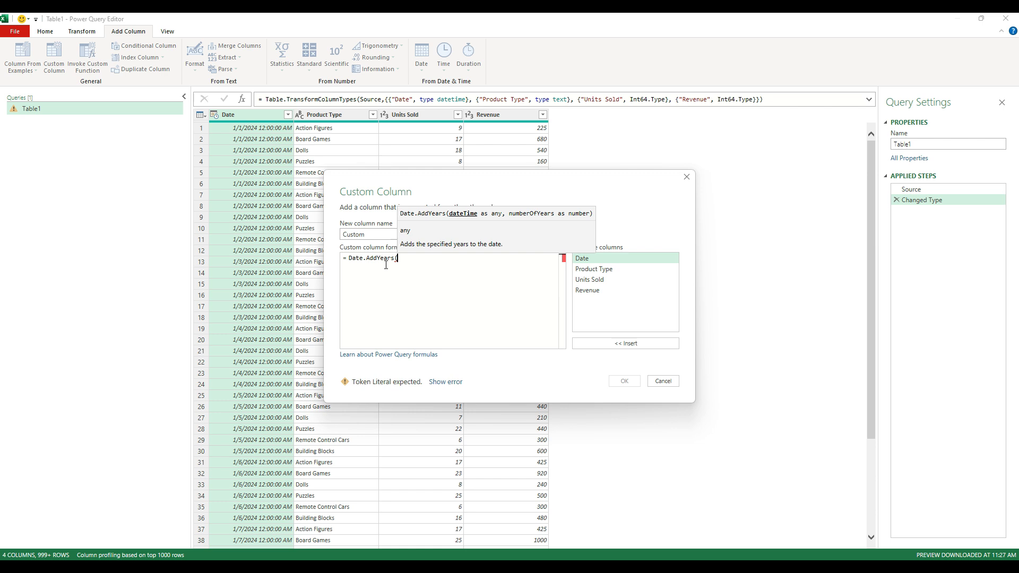
pyautogui.write('Date')
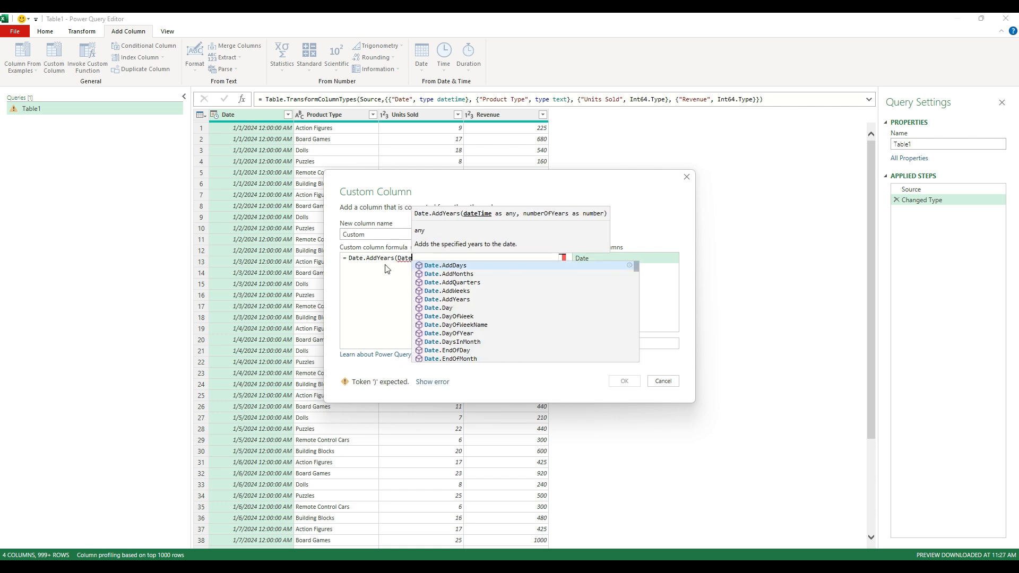
pyautogui.write('Time.Local')
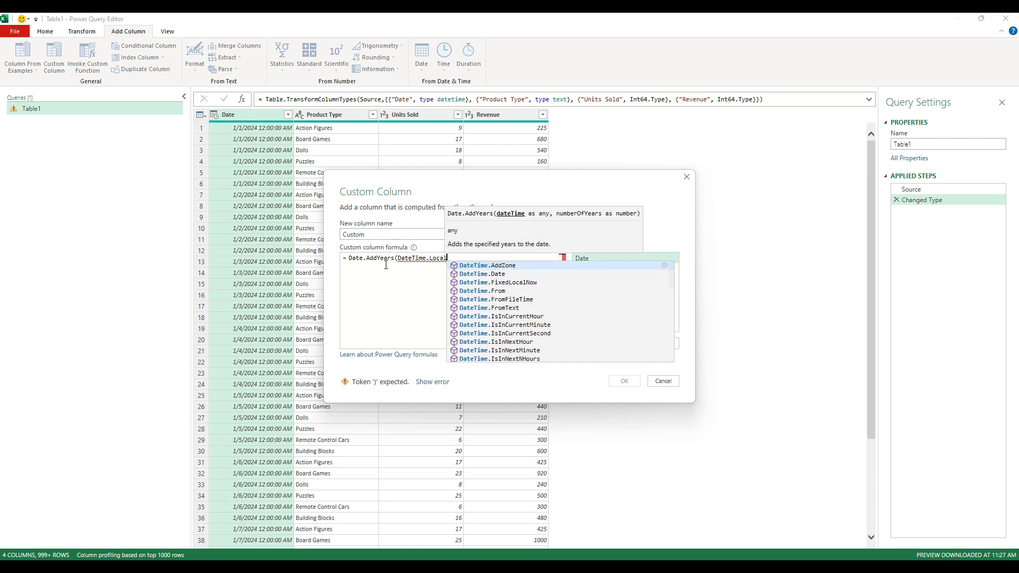
pyautogui.write('Now()')
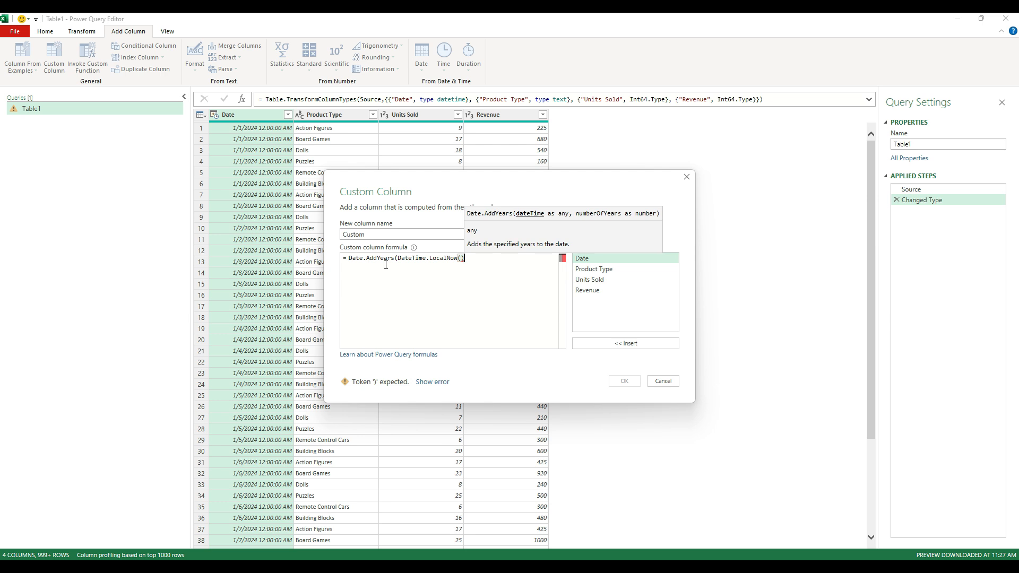
pyautogui.write(',')
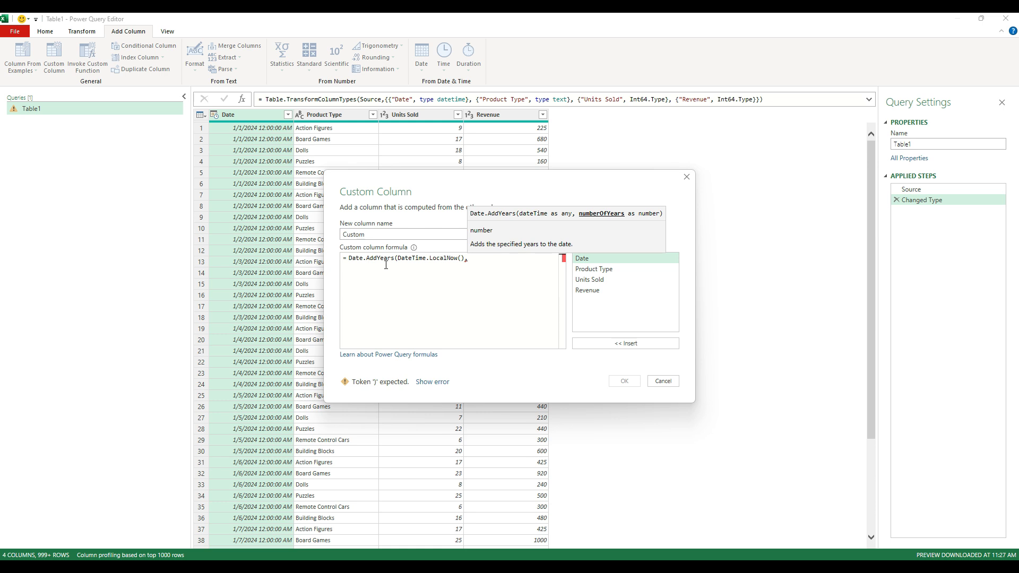
pyautogui.write('-1)')
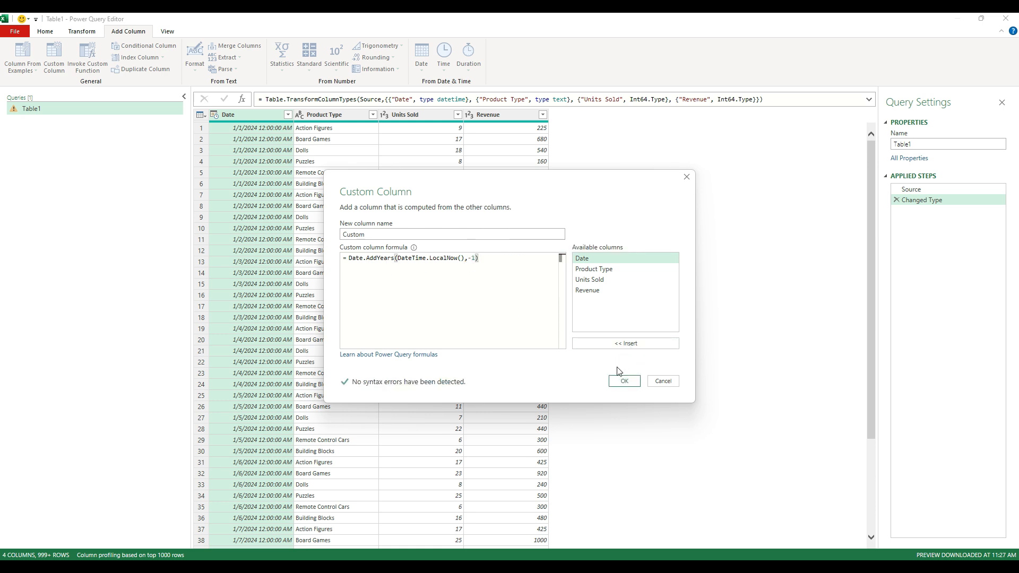
pyautogui.click(625, 382)
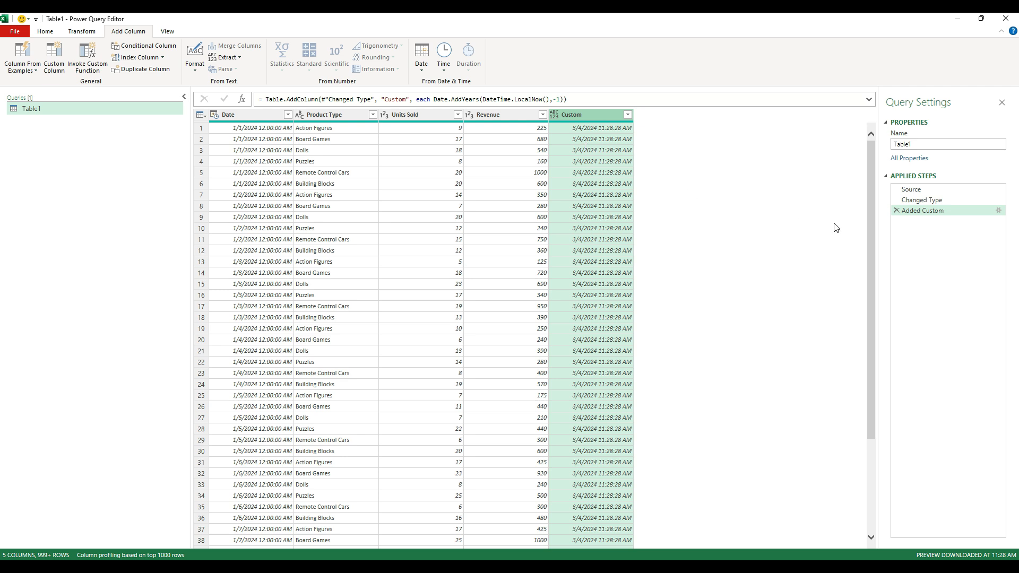
# - Edit the Added Custom step so its formula reads [Date]>=Date.AddYears(DateTime.LocalNow(),-1)
pyautogui.click(998, 211)
pyautogui.click(998, 211)
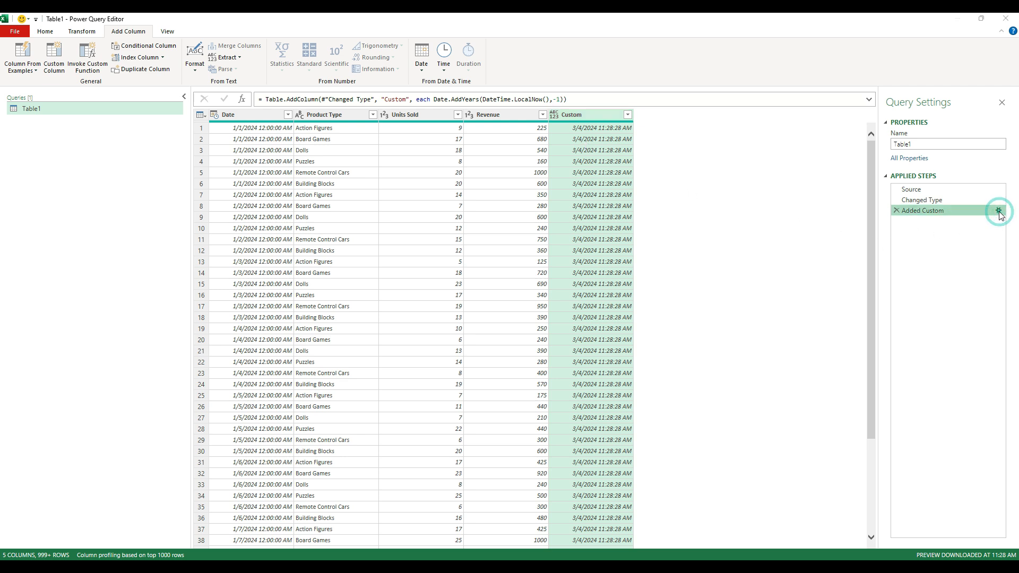
pyautogui.click(349, 259)
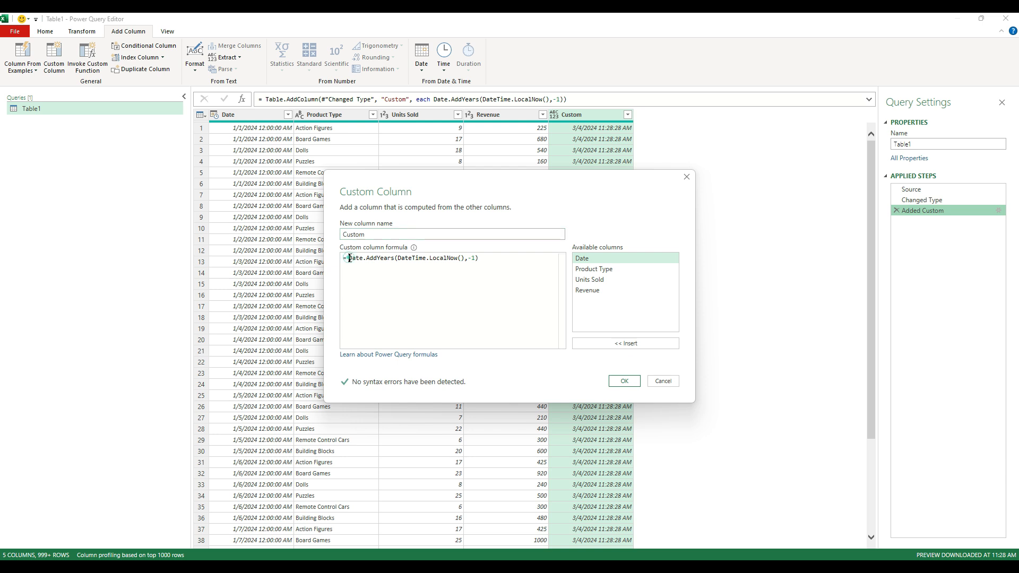
pyautogui.doubleClick(597, 259)
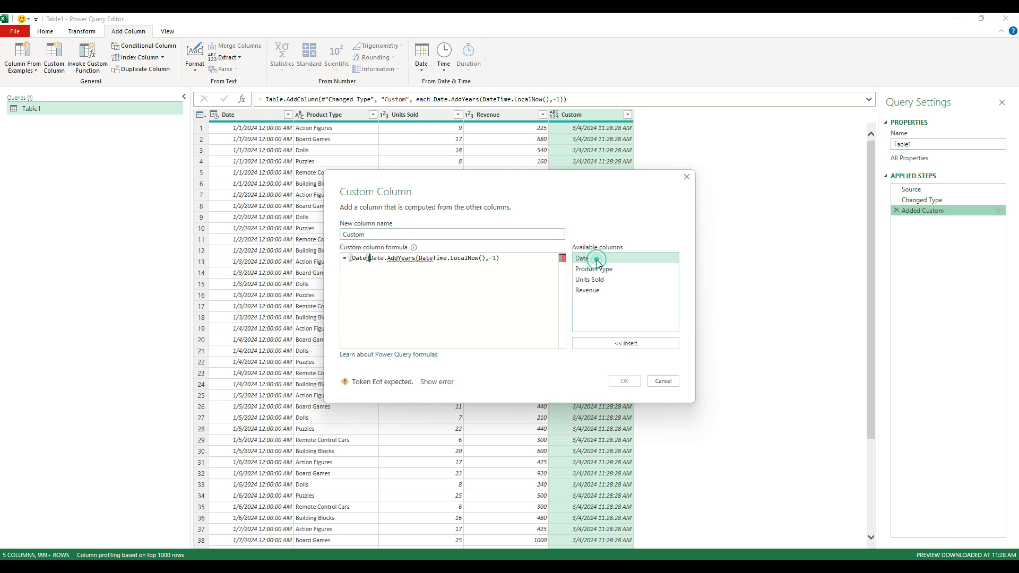
pyautogui.write('>=')
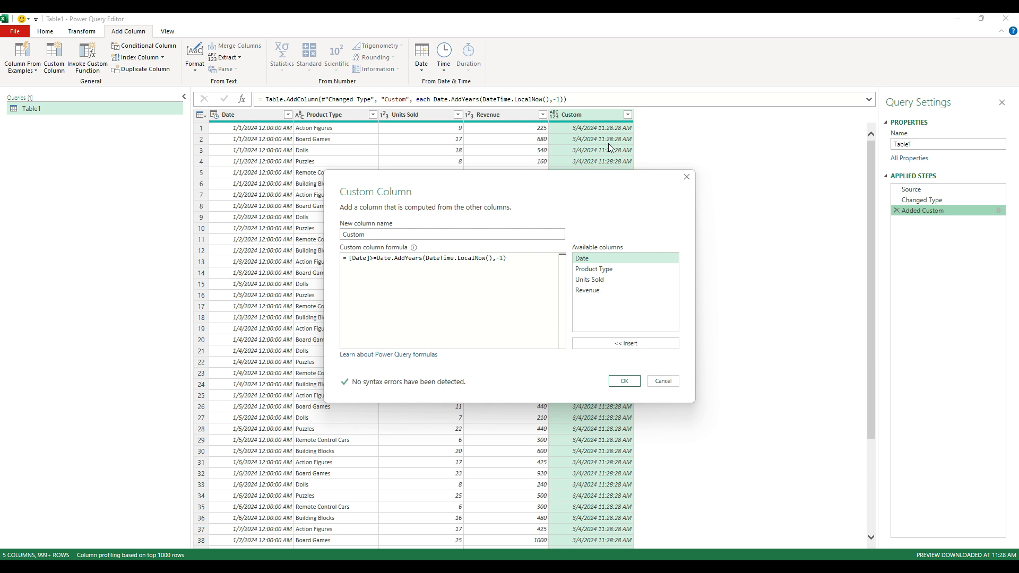
pyautogui.click(624, 381)
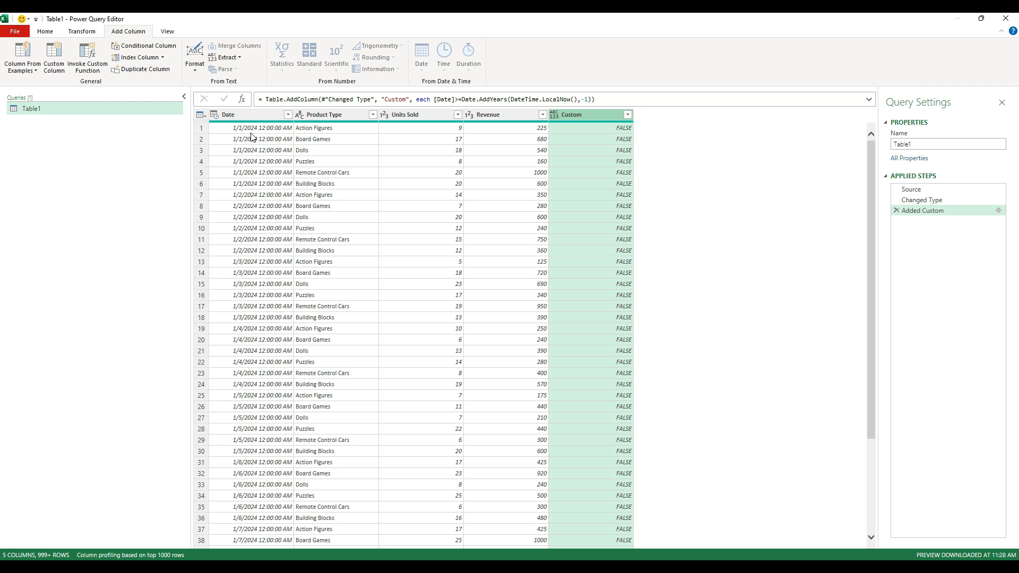
# - Filter the Custom column to keep only the TRUE rows
pyautogui.click(628, 115)
pyautogui.click(493, 236)
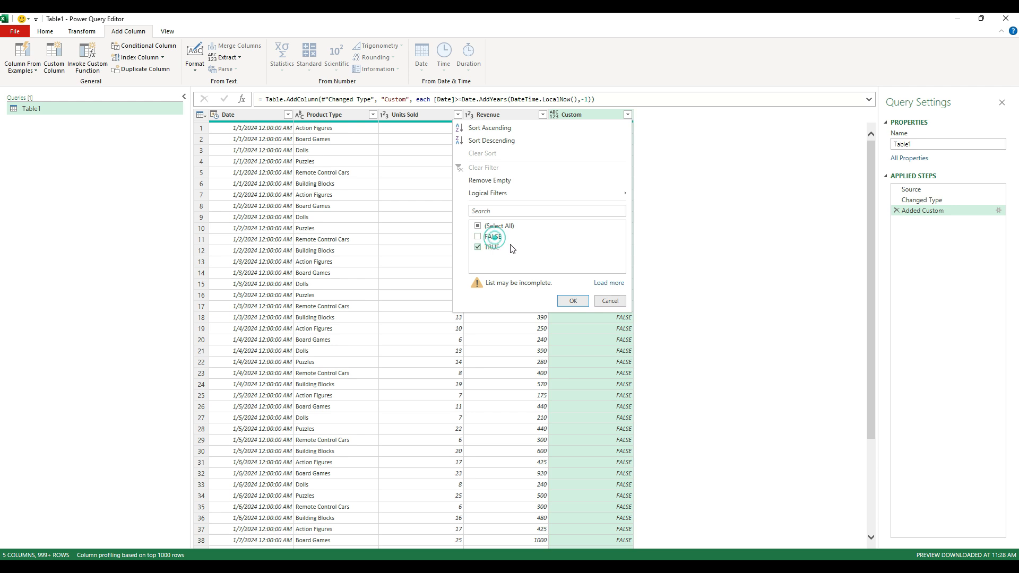
pyautogui.click(572, 301)
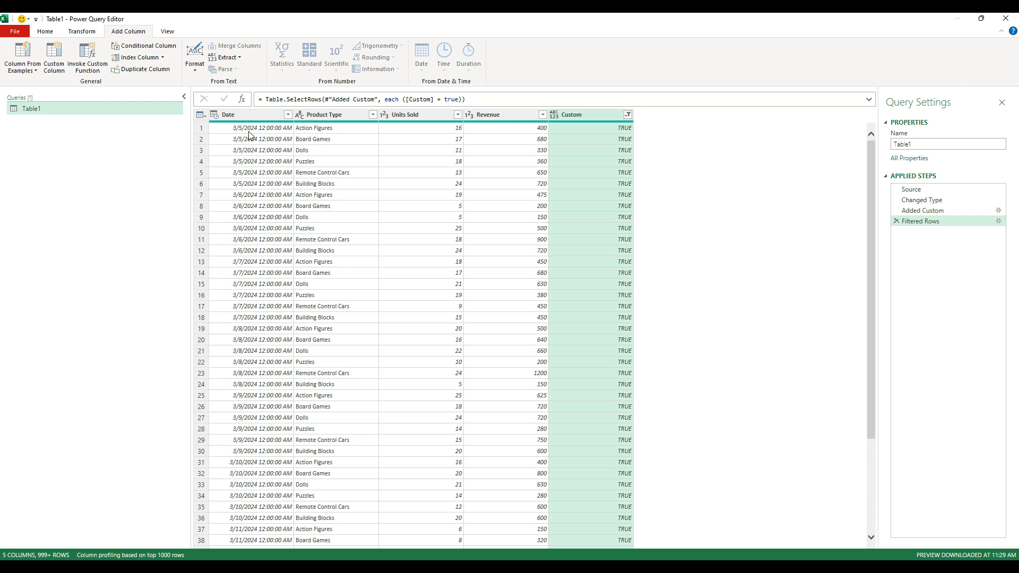
# - Set up a Group By on Product Type with a new column TTM Sales that sums Revenue
pyautogui.click(43, 37)
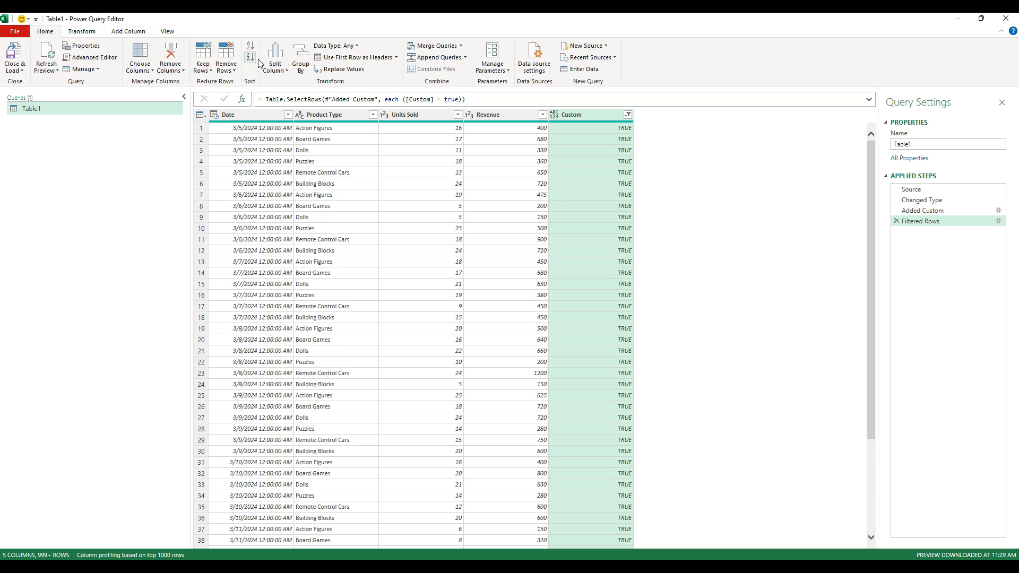
pyautogui.click(300, 63)
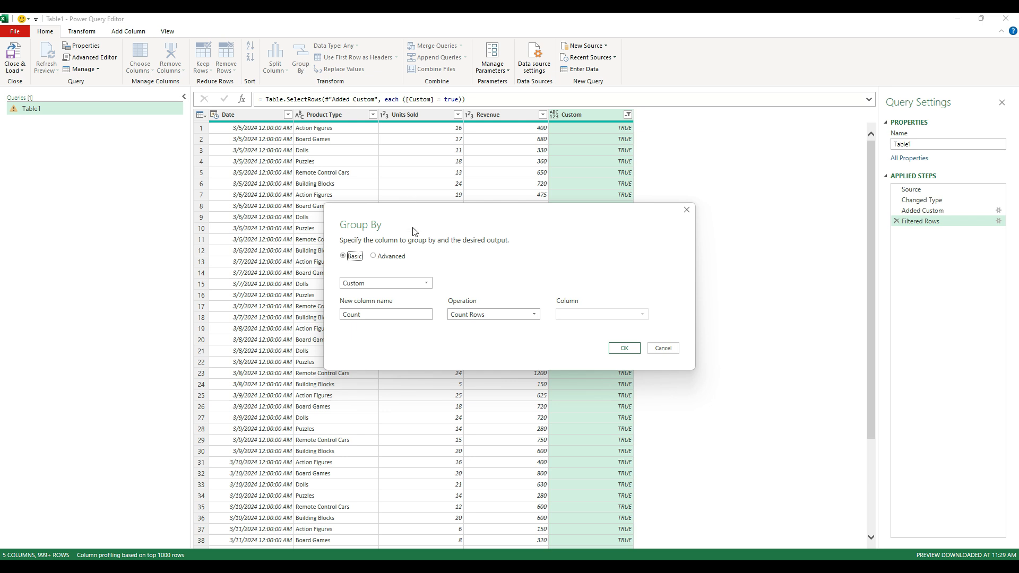
pyautogui.click(426, 283)
pyautogui.click(381, 306)
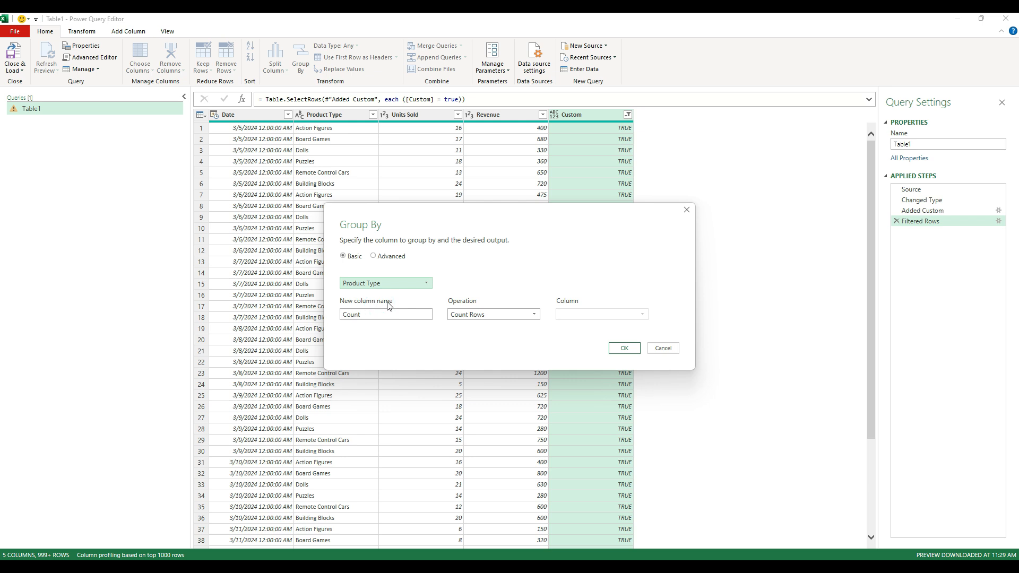
pyautogui.doubleClick(377, 314)
pyautogui.write('TTM Sales')
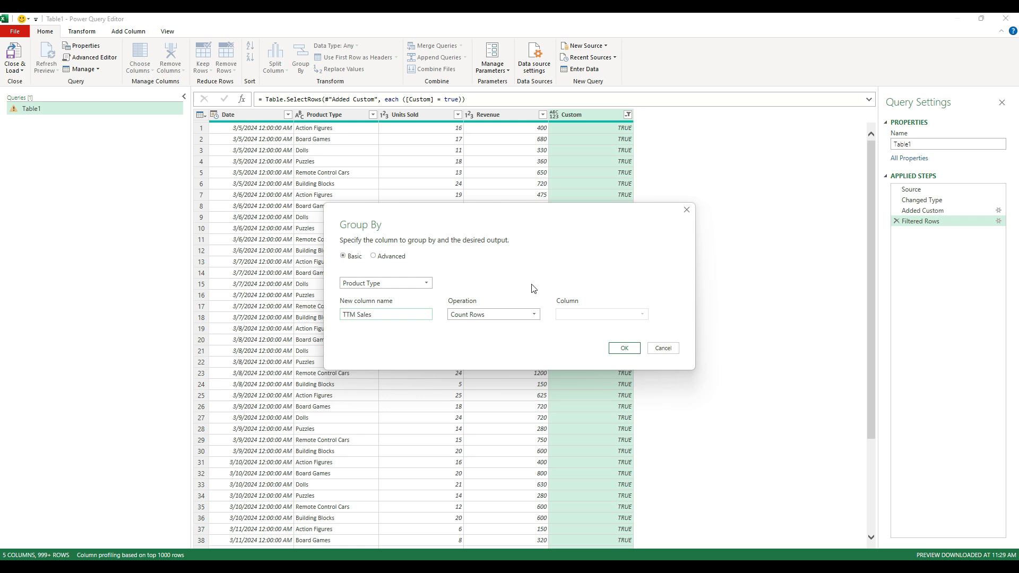
pyautogui.click(521, 314)
pyautogui.click(499, 326)
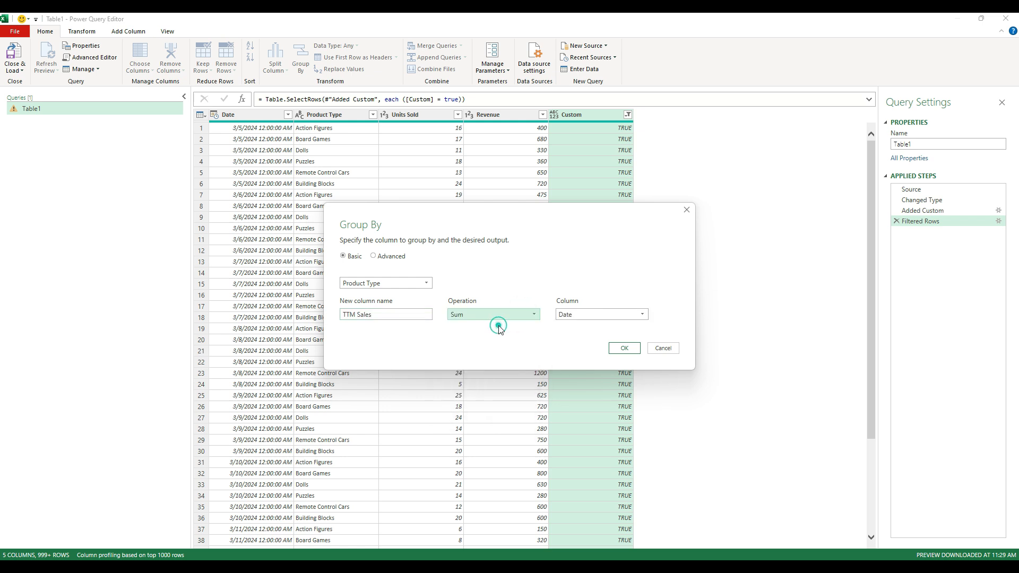
pyautogui.click(598, 317)
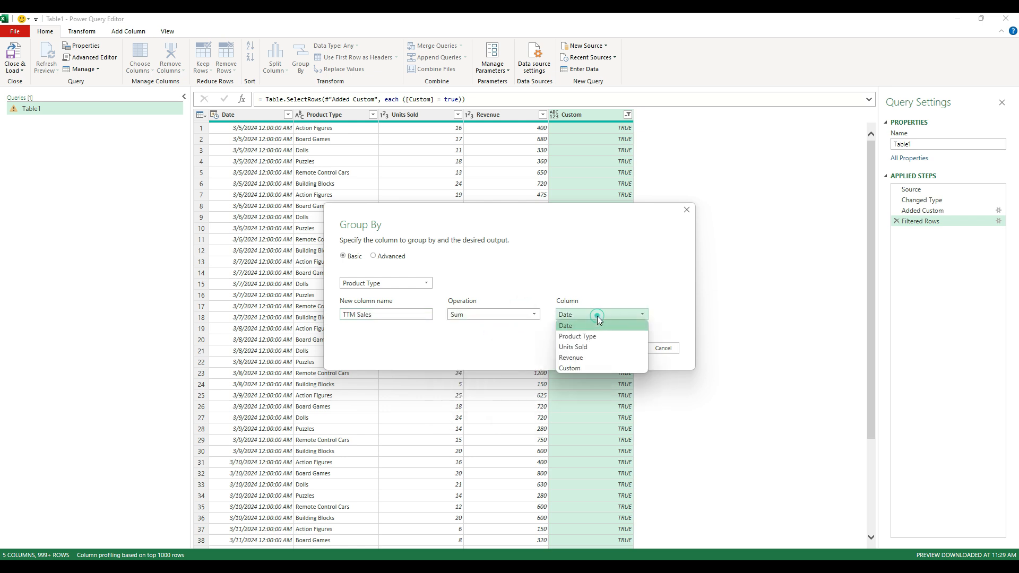
pyautogui.click(586, 359)
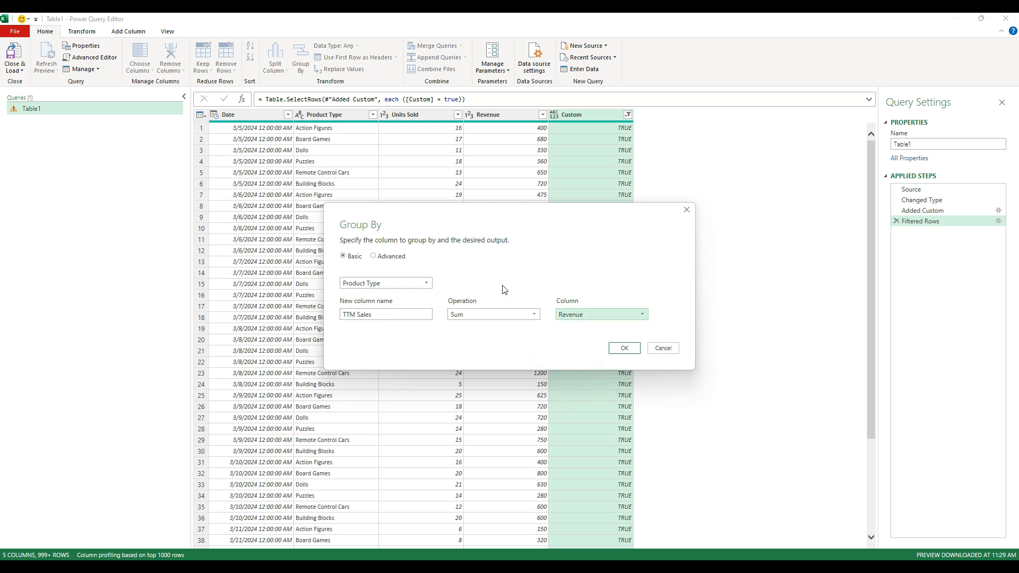
# - Switch the grouping to Advanced, add an aggregation TTM Sales Orders that sums Units Sold, and apply the grouping
pyautogui.click(386, 257)
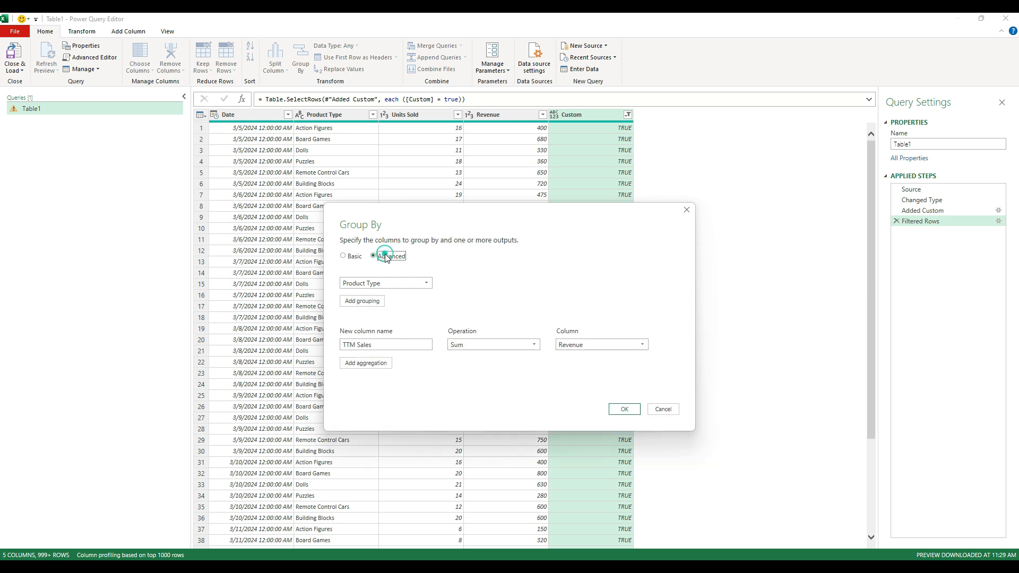
pyautogui.click(372, 364)
pyautogui.click(371, 363)
pyautogui.write('TT')
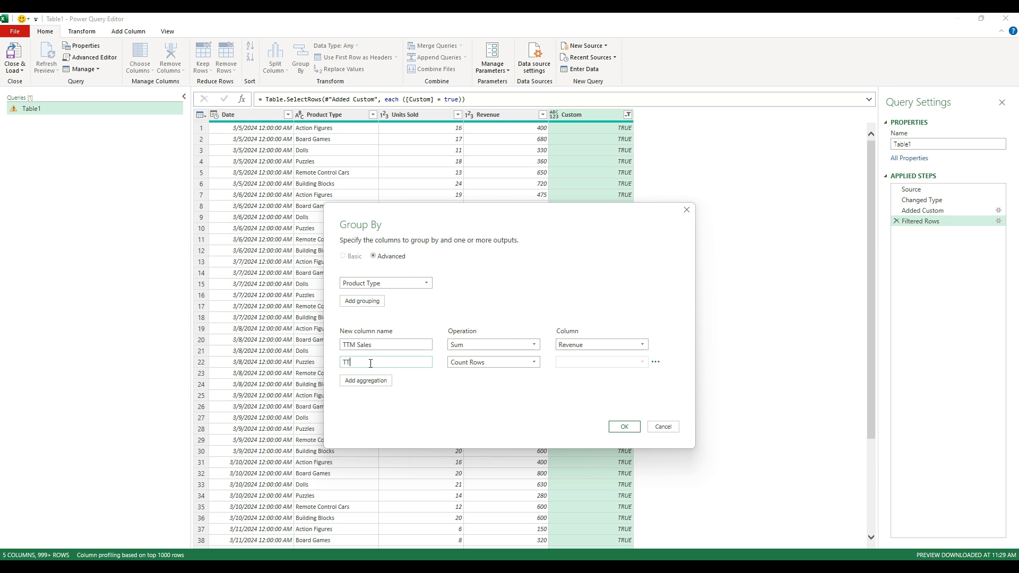
pyautogui.write('M Sales Orders')
pyautogui.click(518, 363)
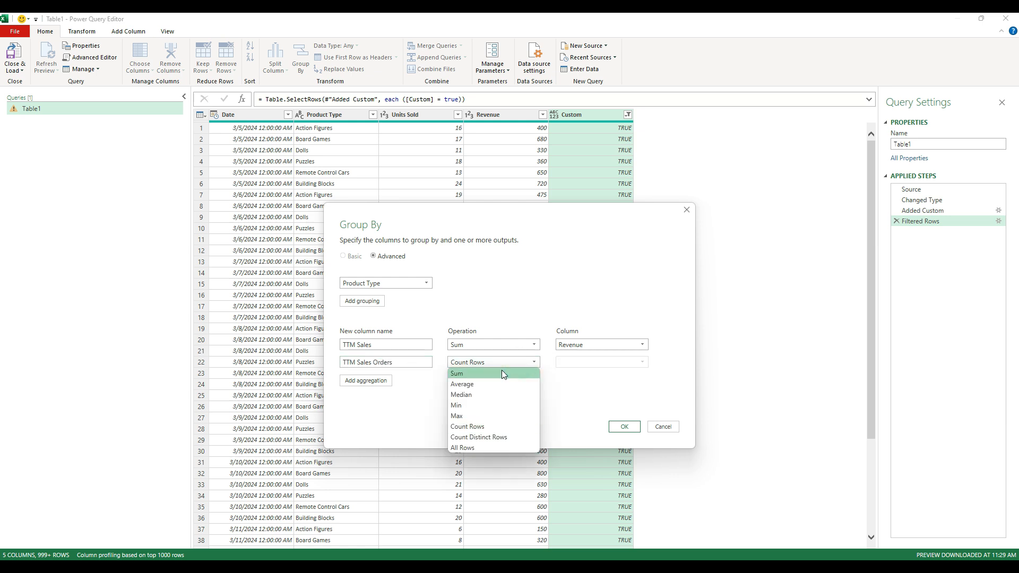
pyautogui.click(502, 373)
pyautogui.click(587, 366)
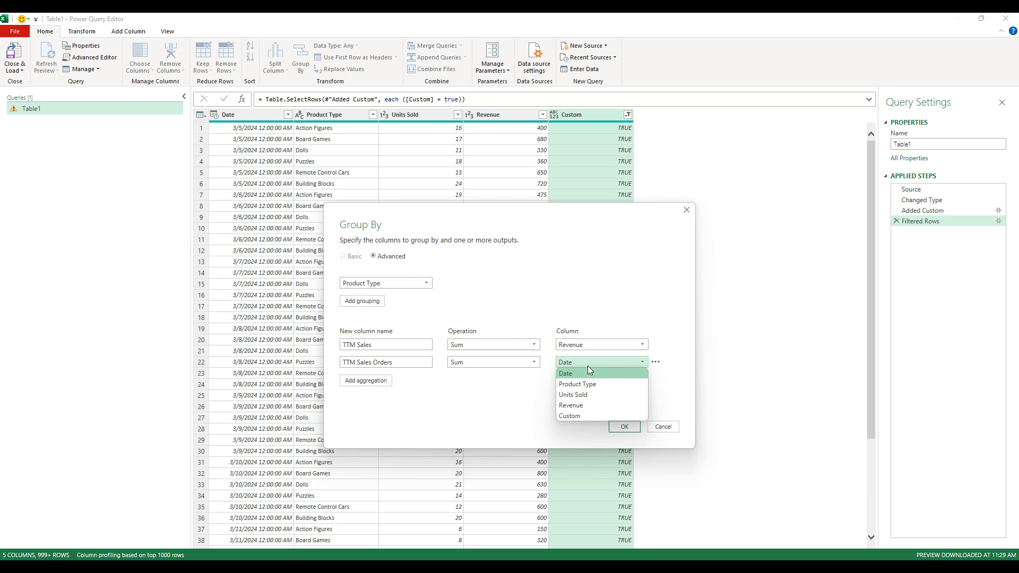
pyautogui.click(583, 395)
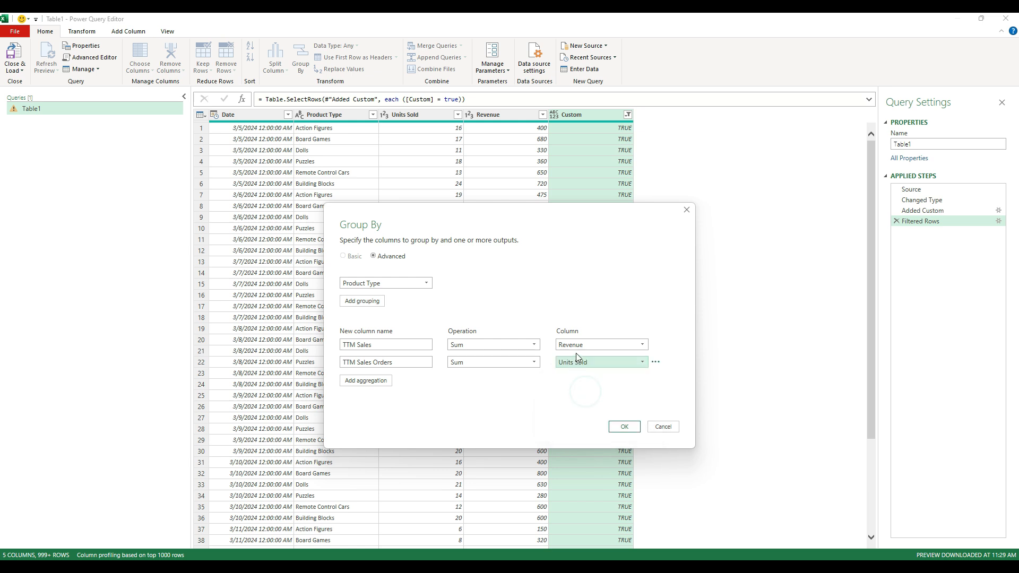
pyautogui.click(624, 427)
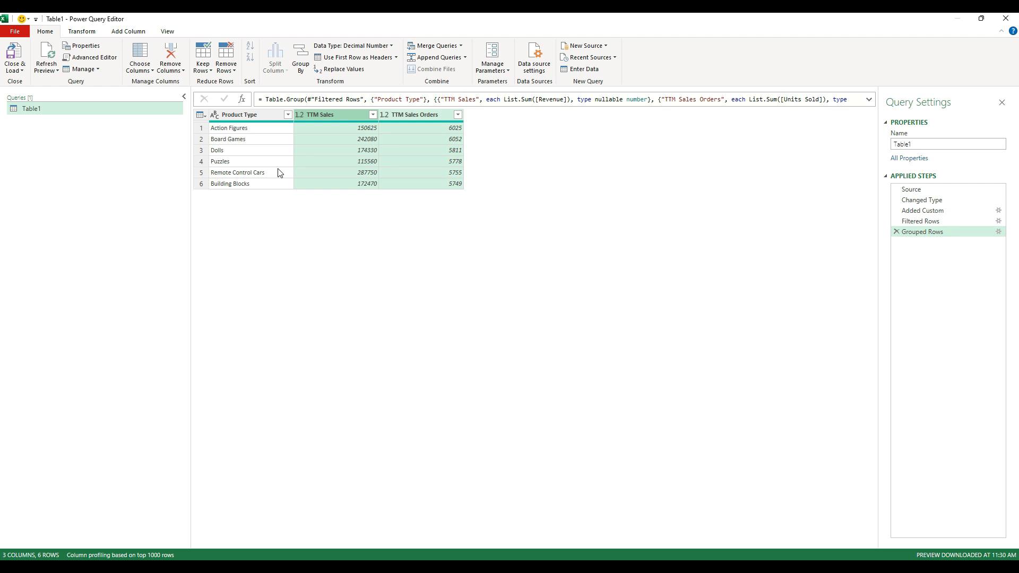
# - Set the TTM Sales column's data type to Currency and load the query result into the Excel workbook
pyautogui.click(301, 115)
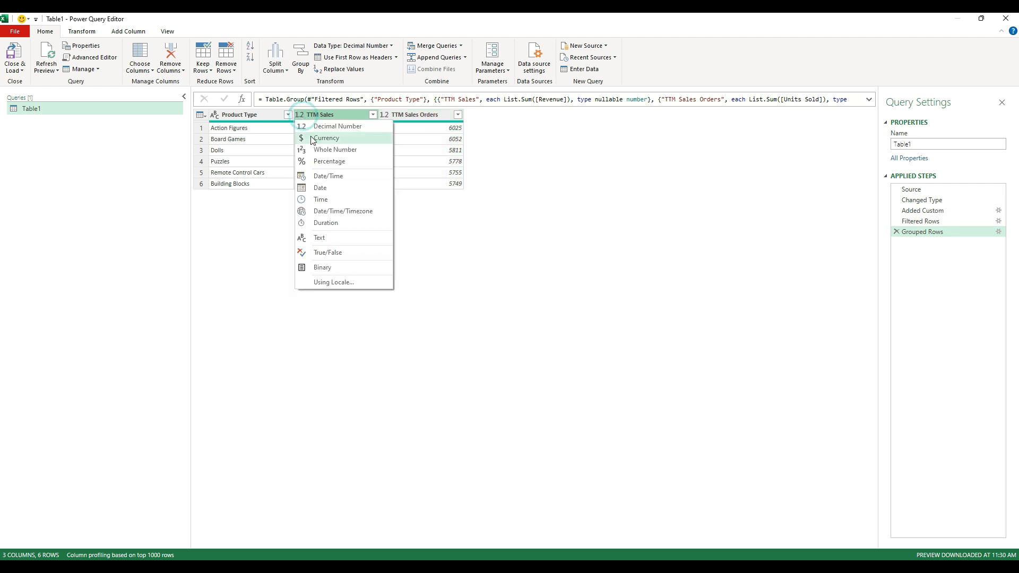
pyautogui.click(312, 139)
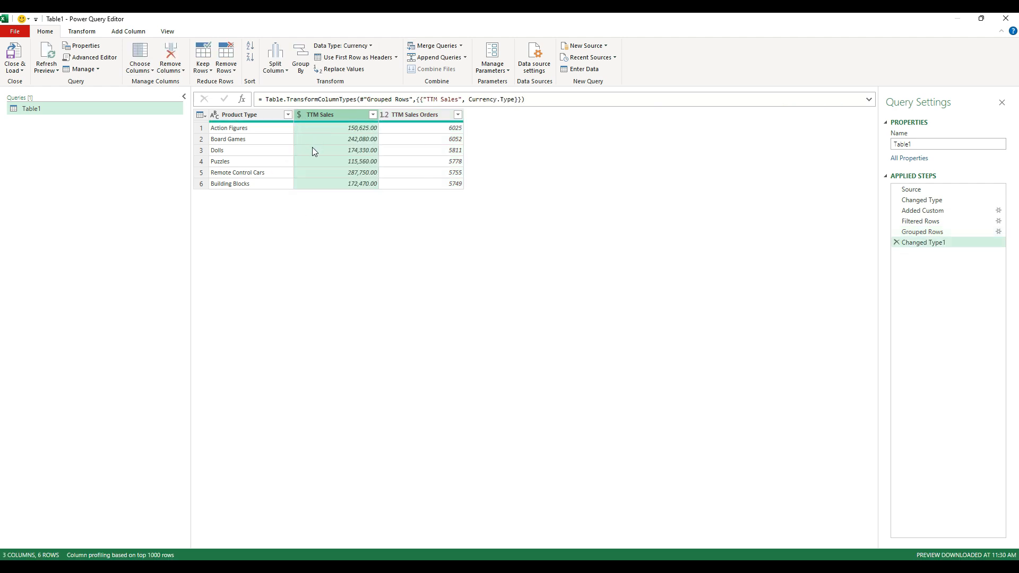
pyautogui.click(22, 53)
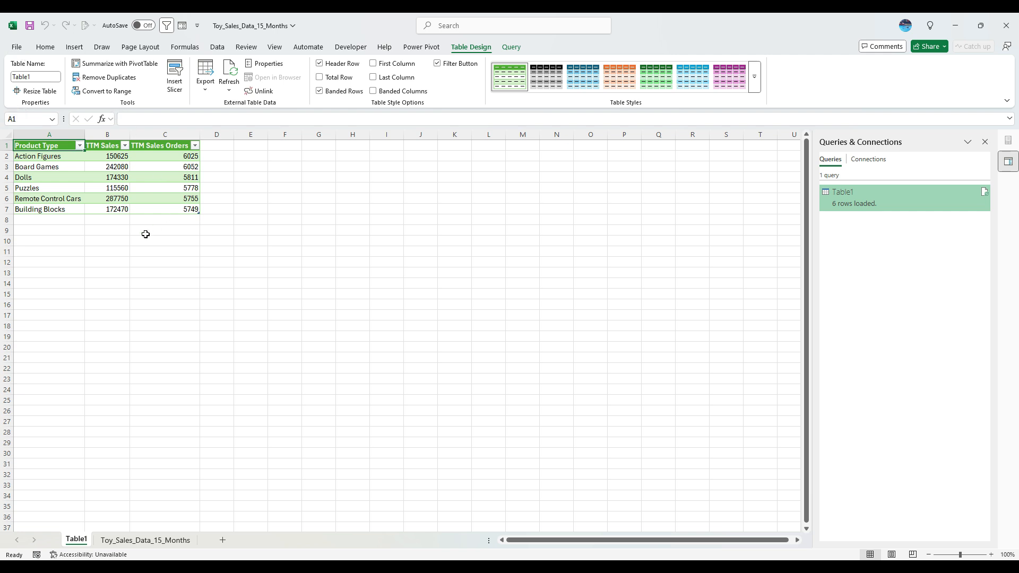
pyautogui.click(141, 539)
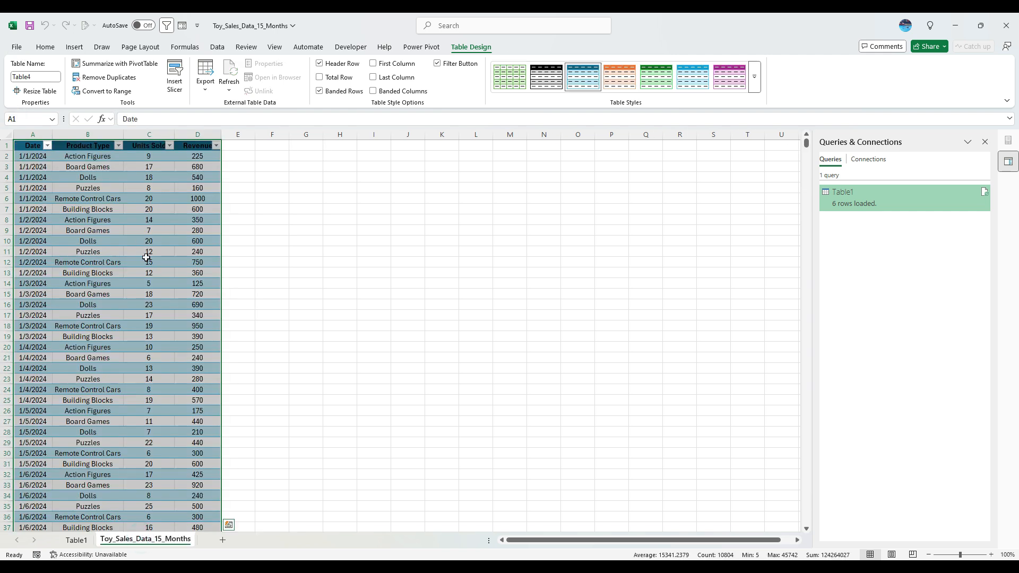
pyautogui.click(84, 539)
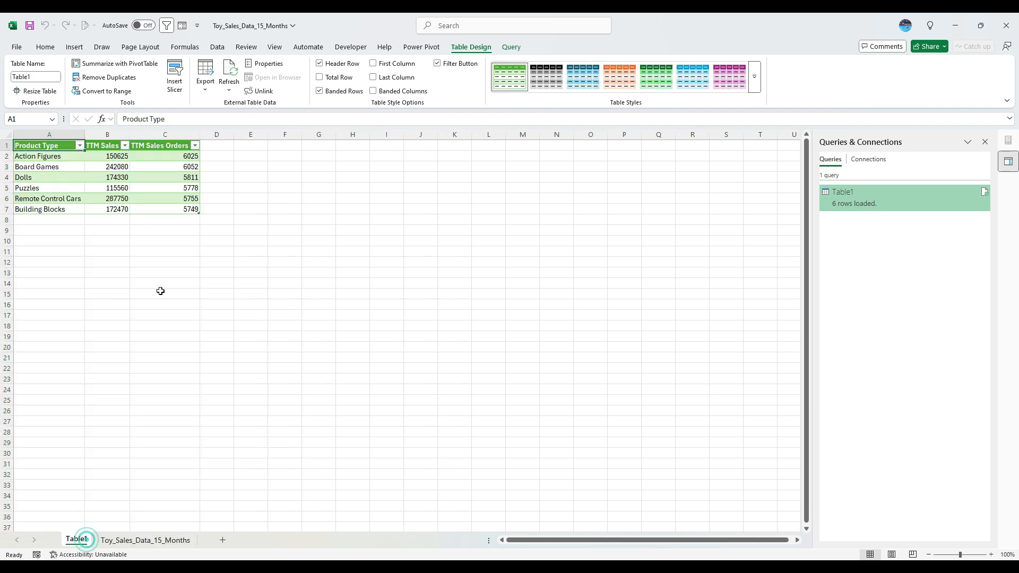
pyautogui.rightClick(154, 181)
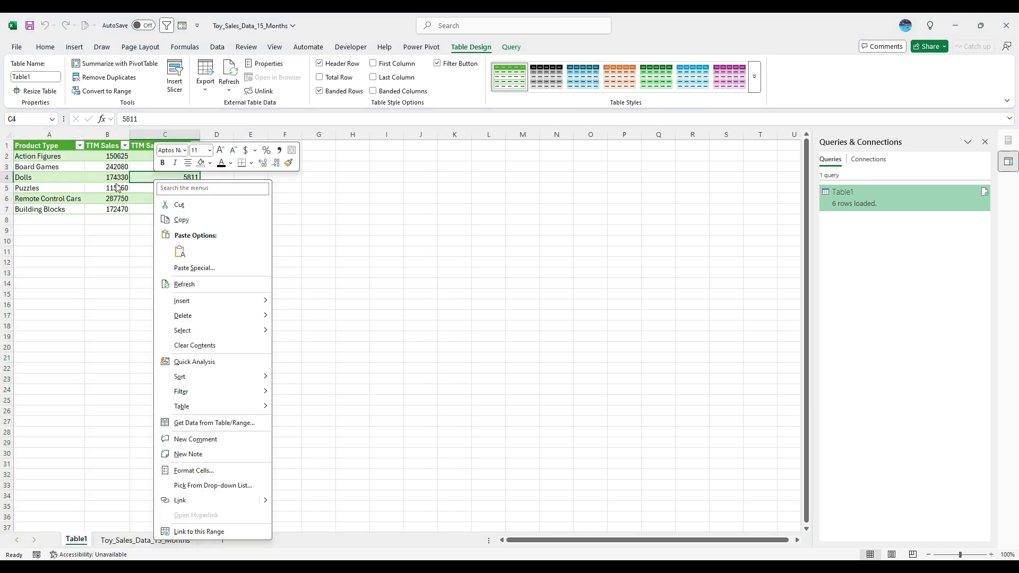
pyautogui.press('Escape')
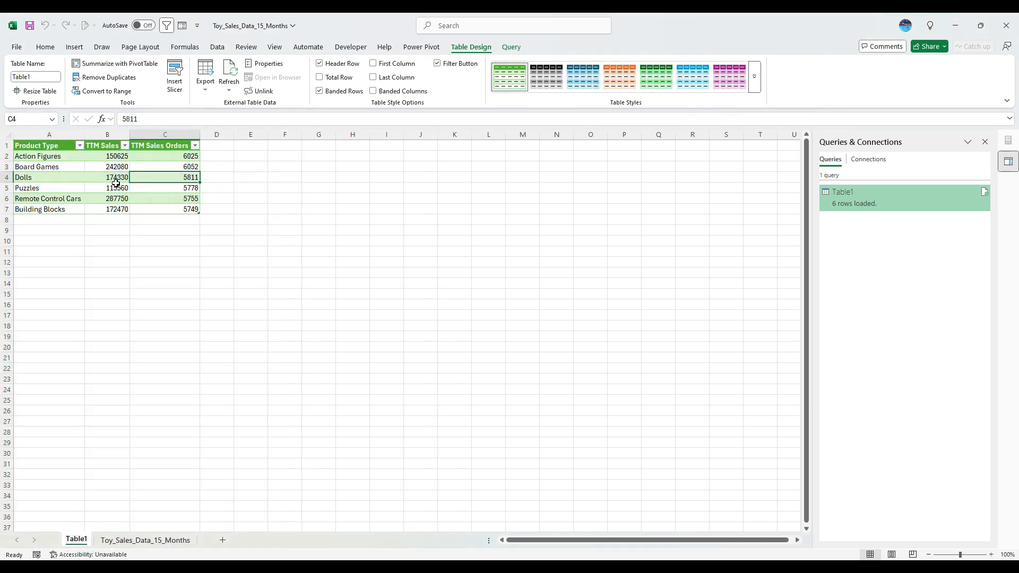